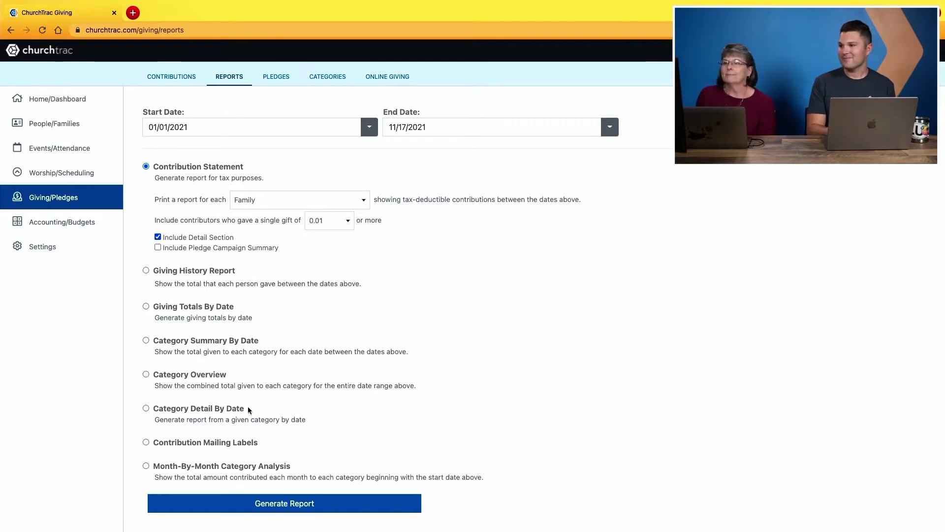
View the pledge campaigns, the giving categories and the Online Giving page in turn.
left_click(275, 78)
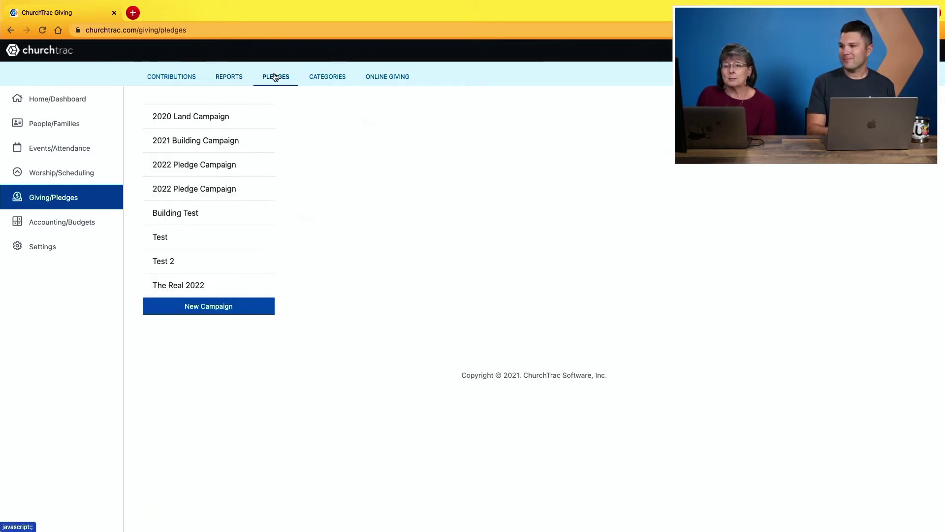
left_click(328, 79)
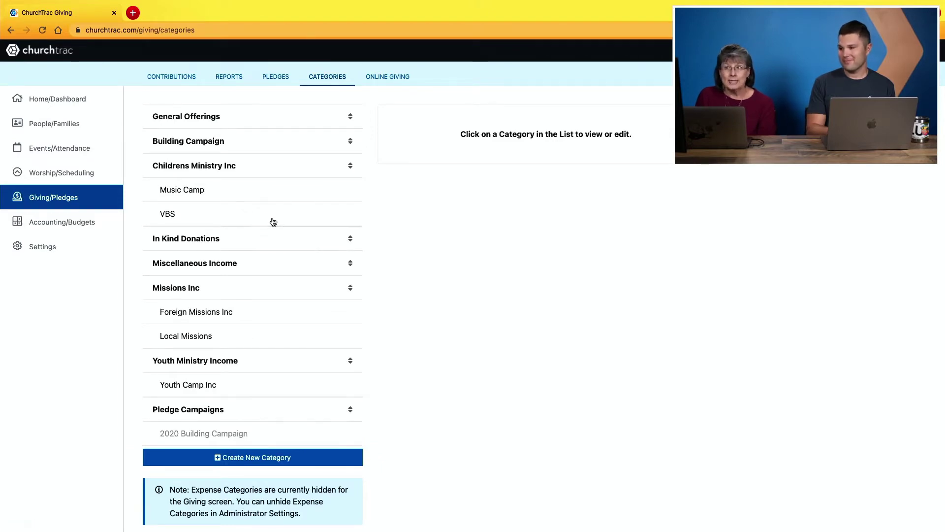
left_click(387, 77)
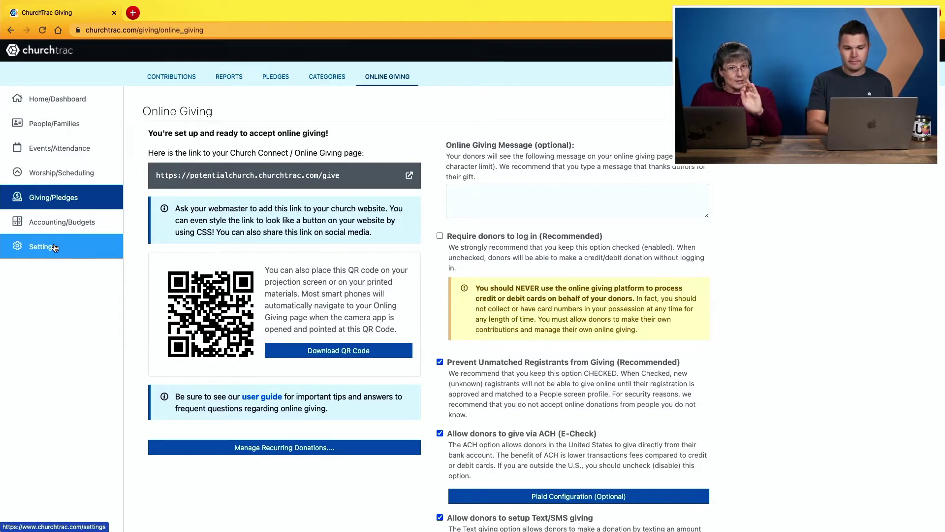
Open the Giving screen preferences in the administrator settings.
left_click(54, 246)
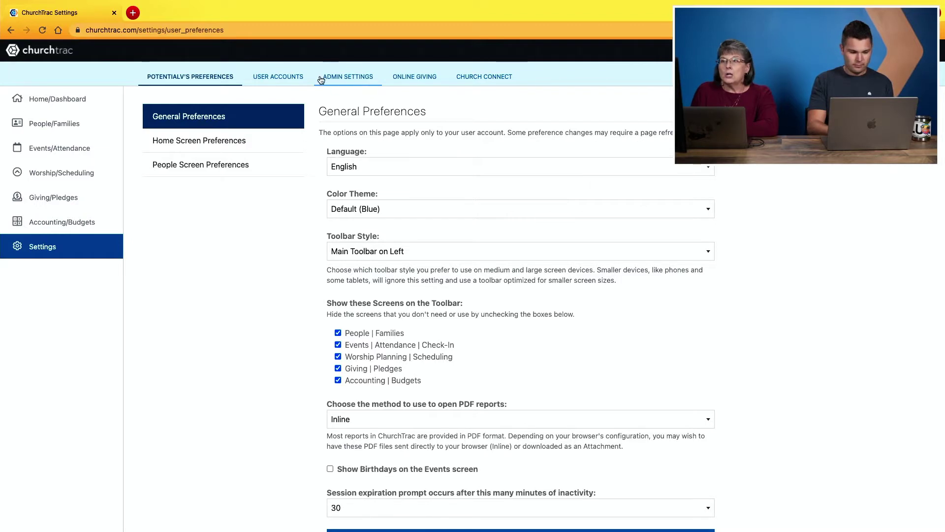
left_click(350, 78)
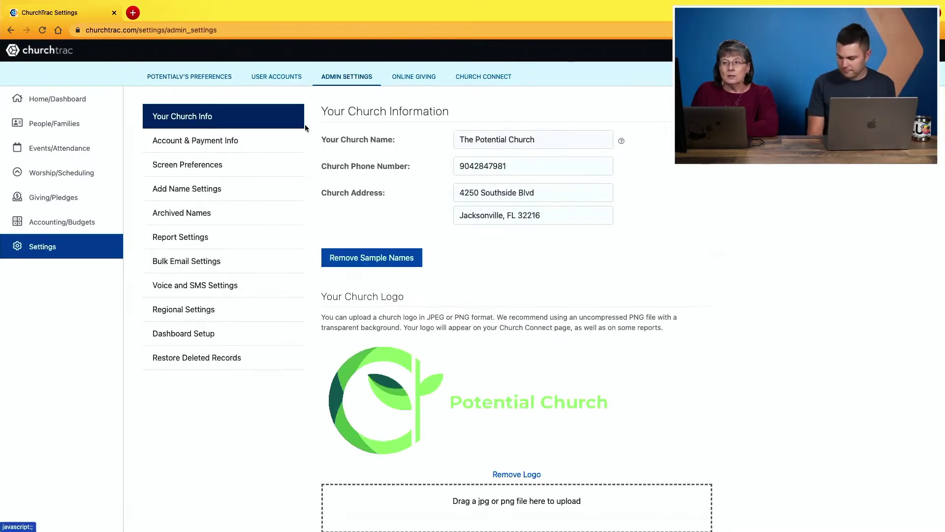
left_click(212, 168)
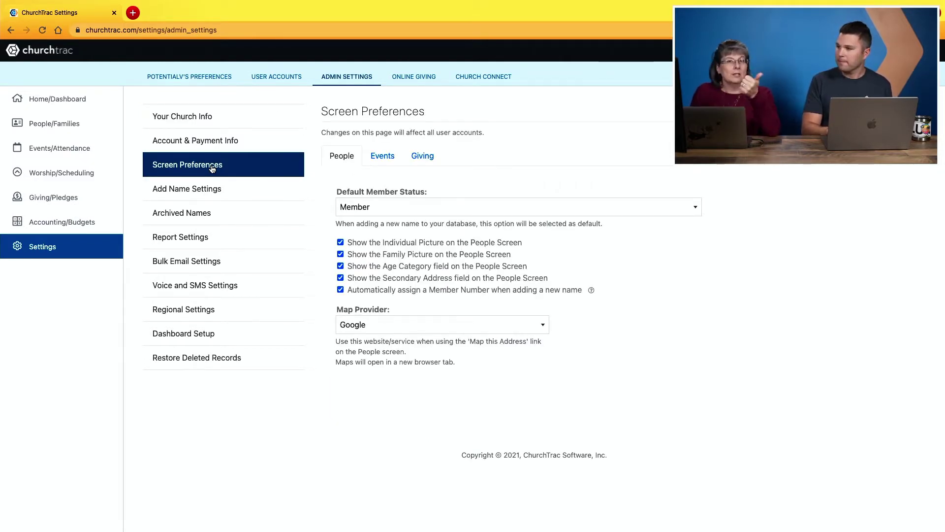
left_click(426, 157)
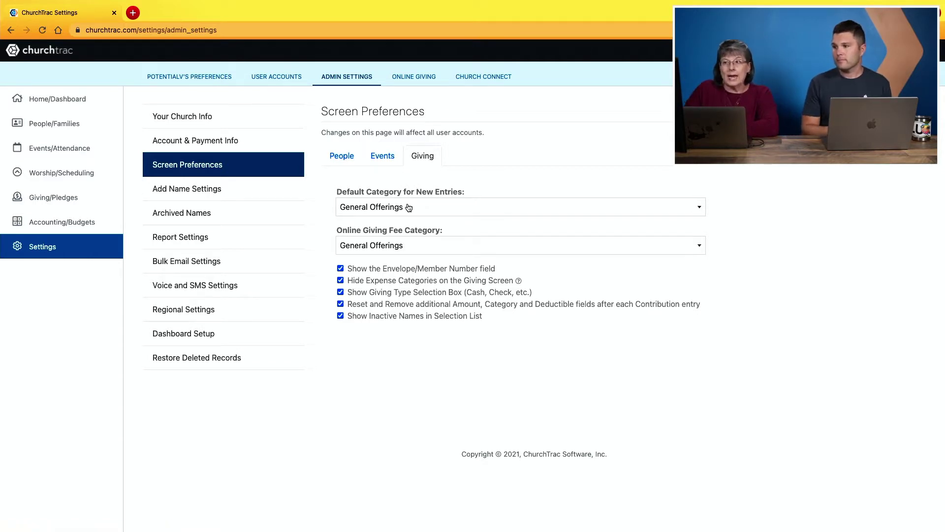
Check the available choices for the Online Giving Fee Category, searching for "fe", and close the list without changing the selection.
left_click(413, 251)
type("fe")
key("BackSpace")
key("BackSpace")
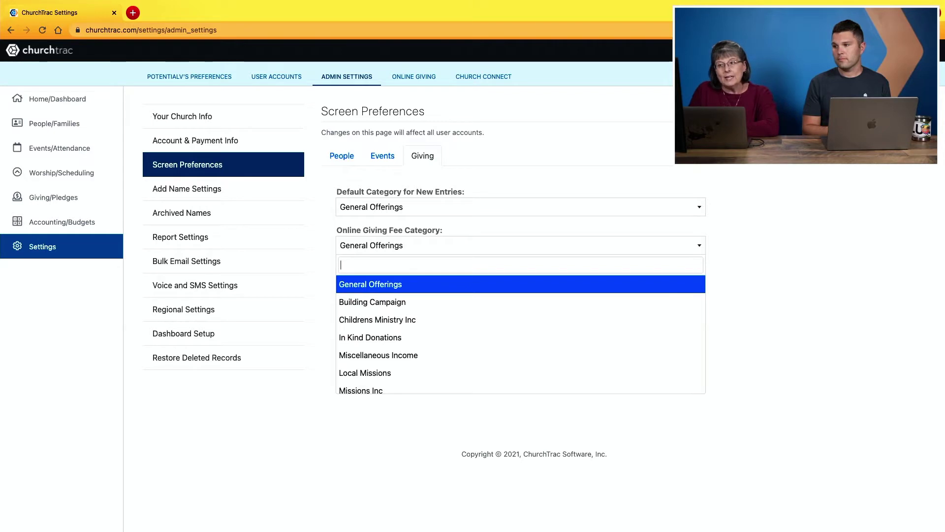
left_click(416, 249)
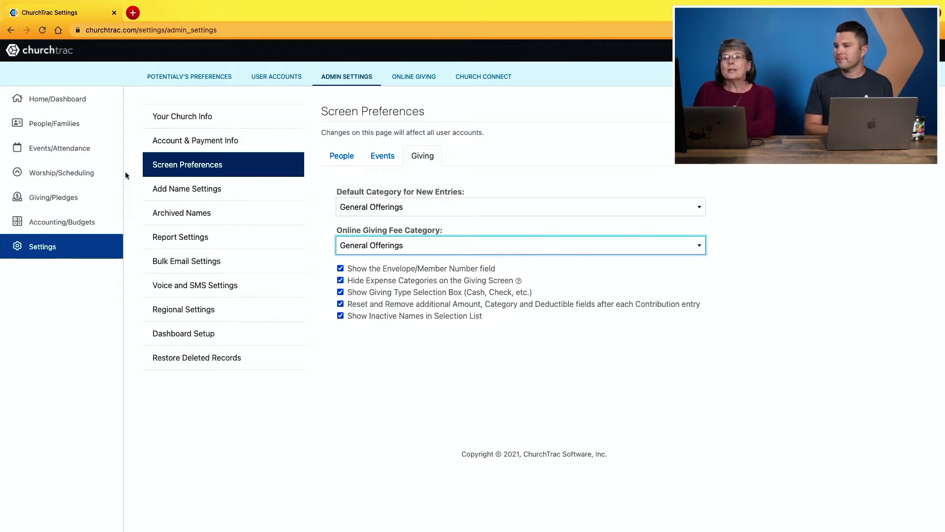
Show the General Offerings category's settings in Giving and look through the category list down to the pledge campaigns.
left_click(57, 191)
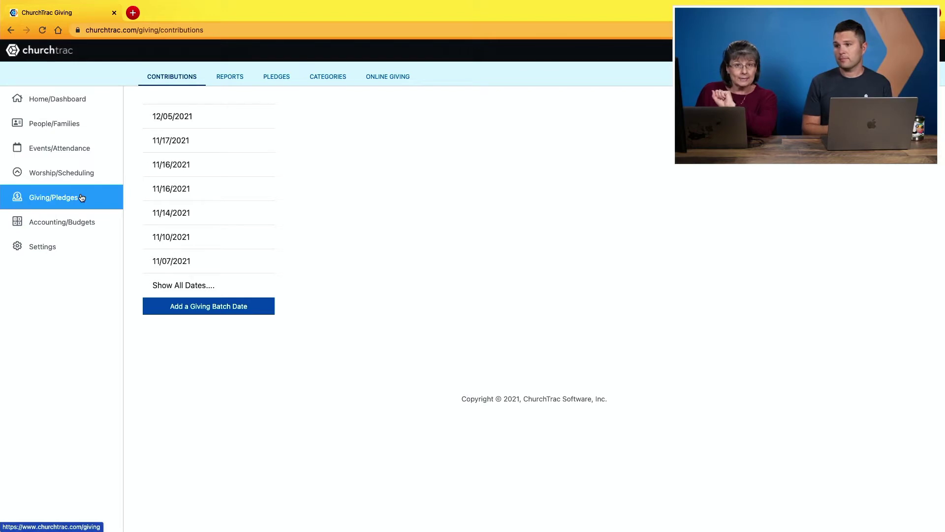
left_click(325, 82)
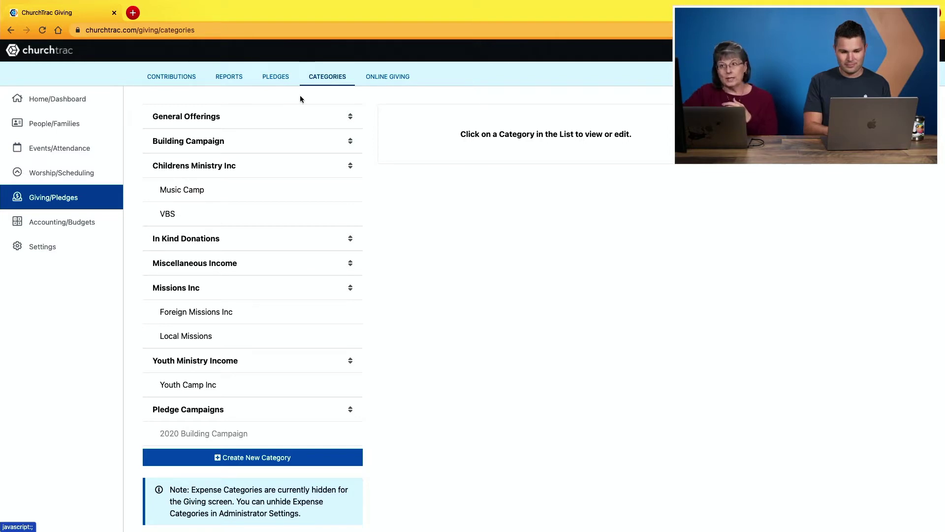
left_click(292, 120)
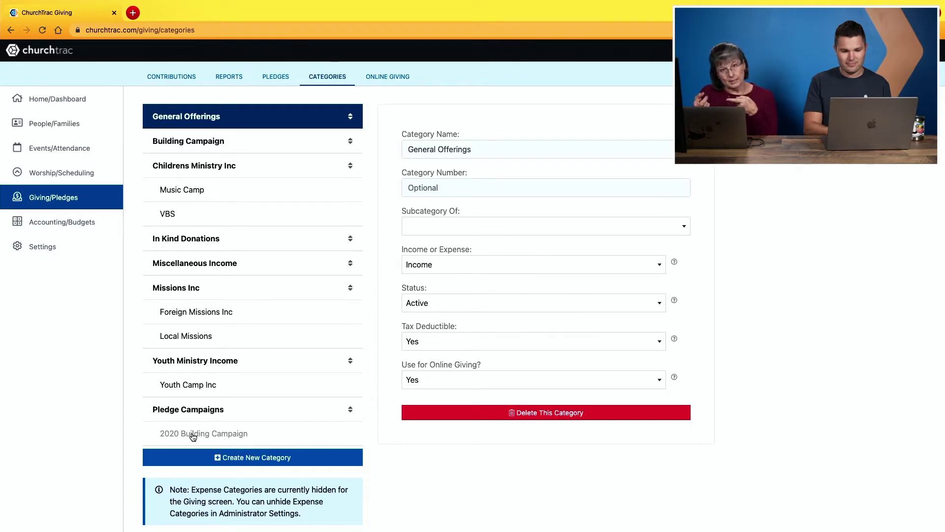
scroll(211, 413, "down", 3)
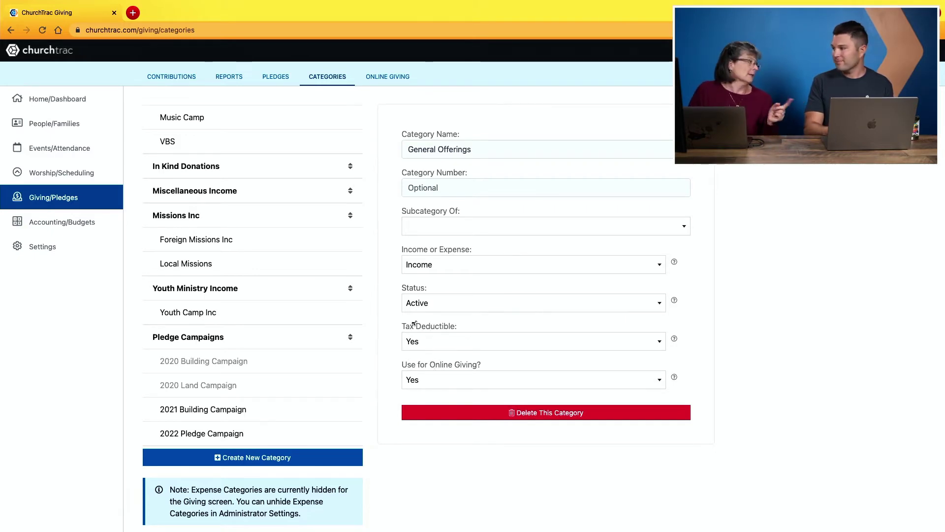
View the Online Giving page, and open the second 2022 Pledge Campaign to see its pledges.
left_click(385, 77)
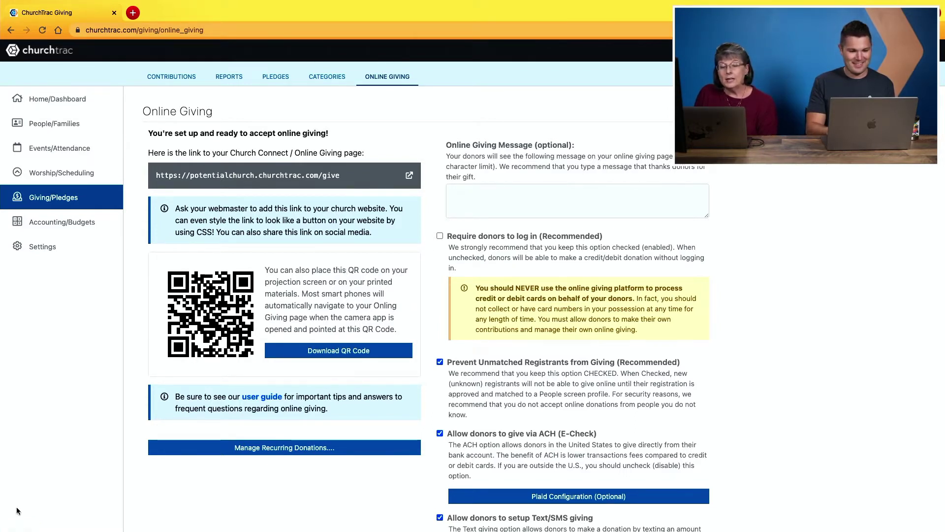
left_click(284, 83)
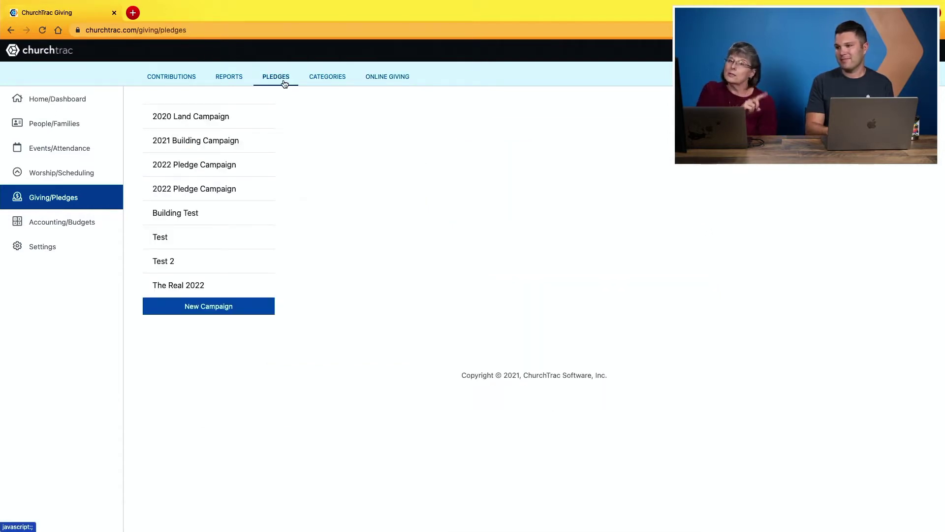
left_click(201, 190)
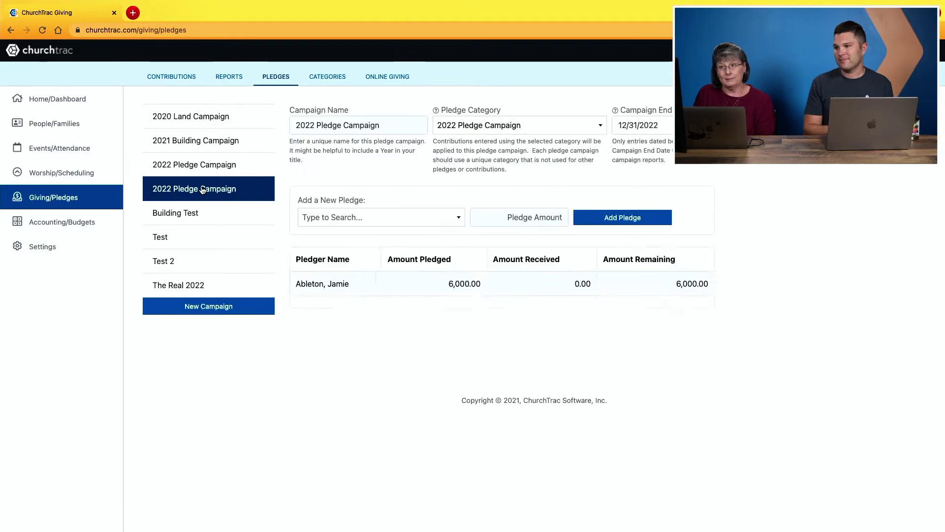
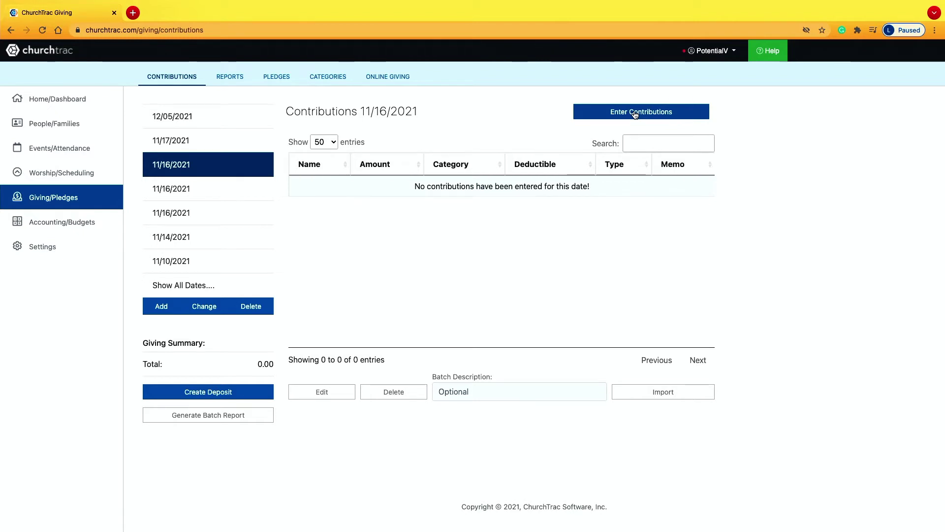
Start a contribution entry in the open 11/16/2021 batch, choosing the first donor matching "abl" with an amount of 125.00.
left_click(635, 112)
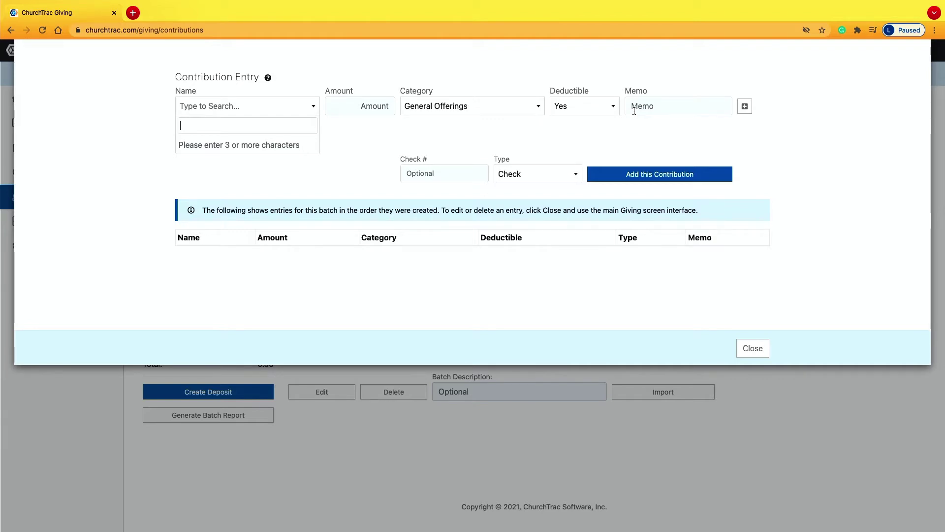
type("abl")
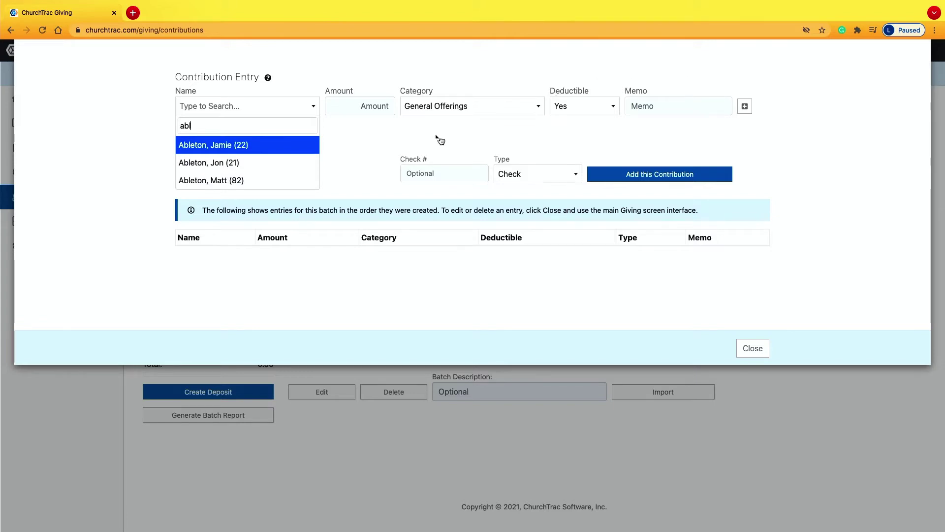
left_click(284, 152)
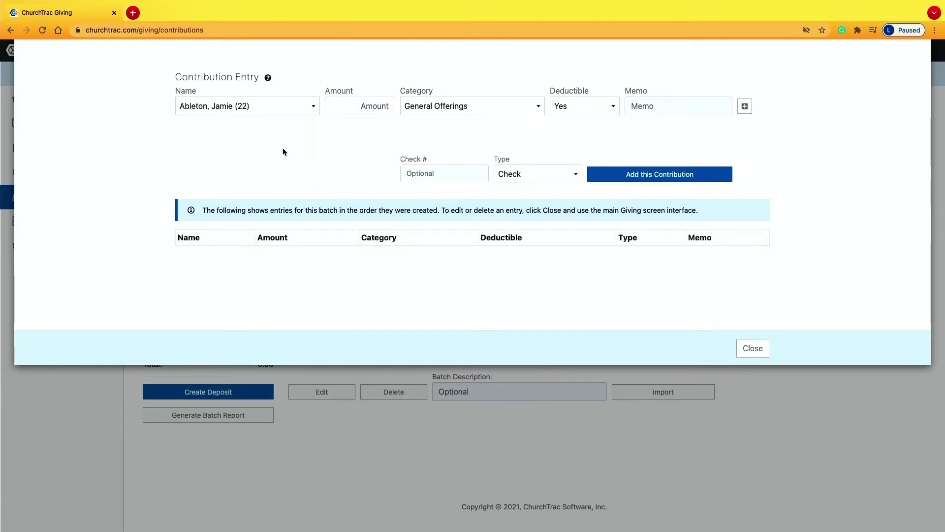
type("125.00")
Add a second line of 25.00 for Childrens Ministry Inc and record the split contribution in the batch.
left_click(745, 107)
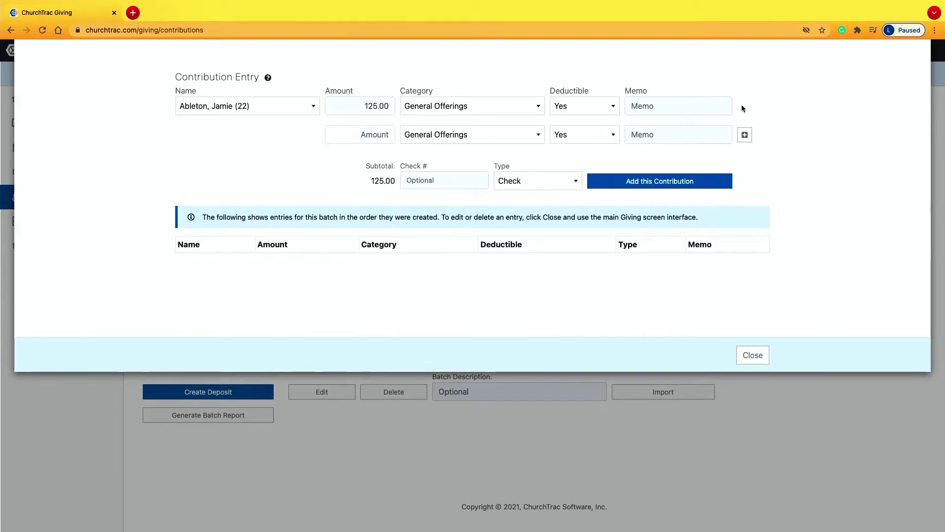
type("25.00")
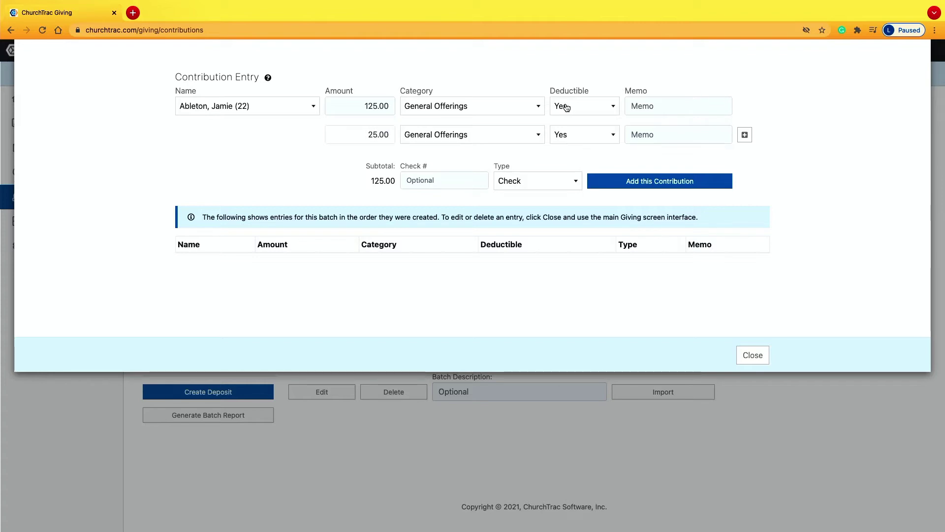
left_click(506, 141)
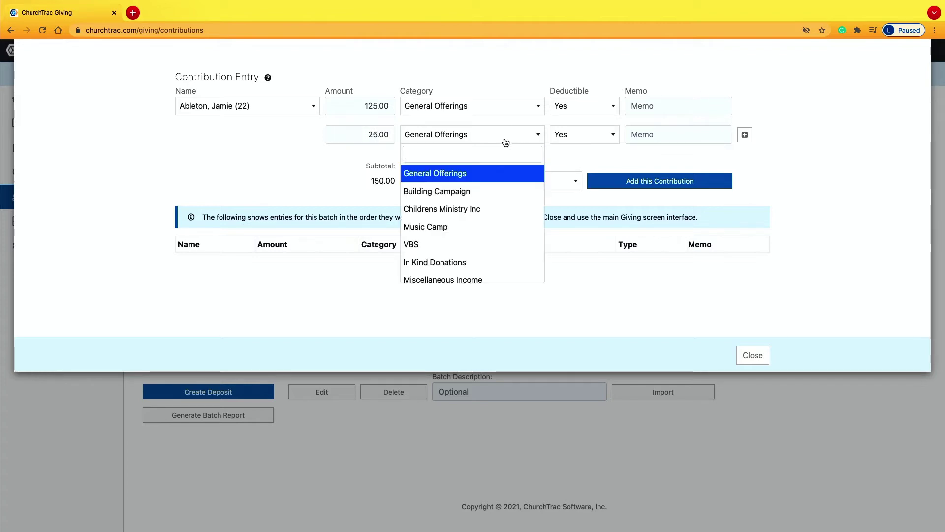
type("chi")
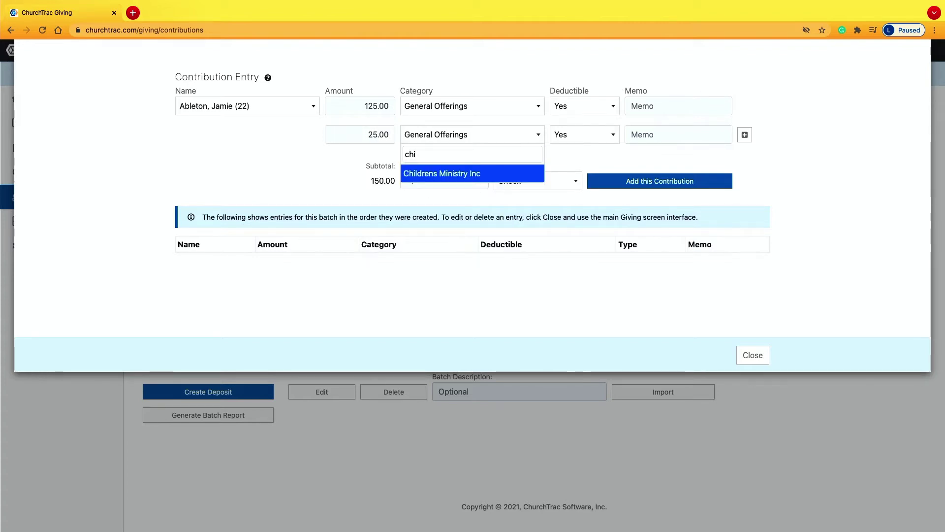
left_click(478, 176)
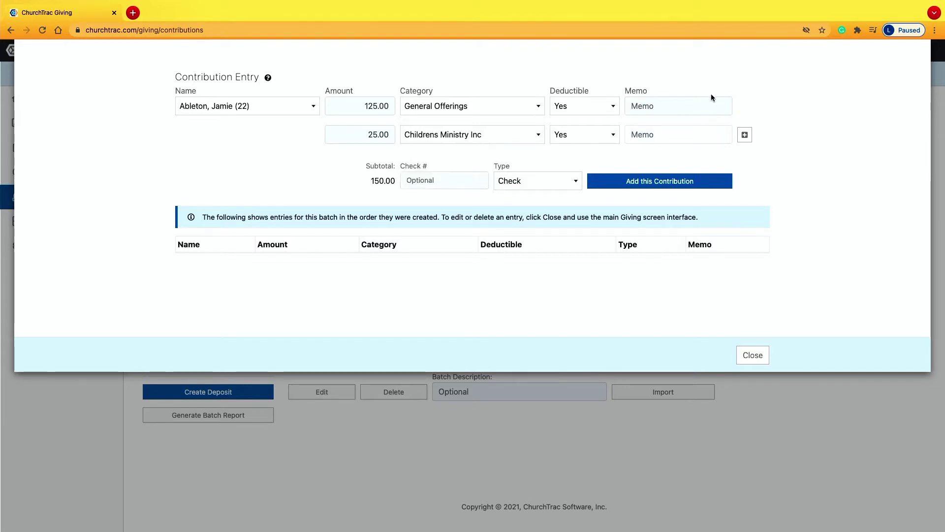
left_click(653, 183)
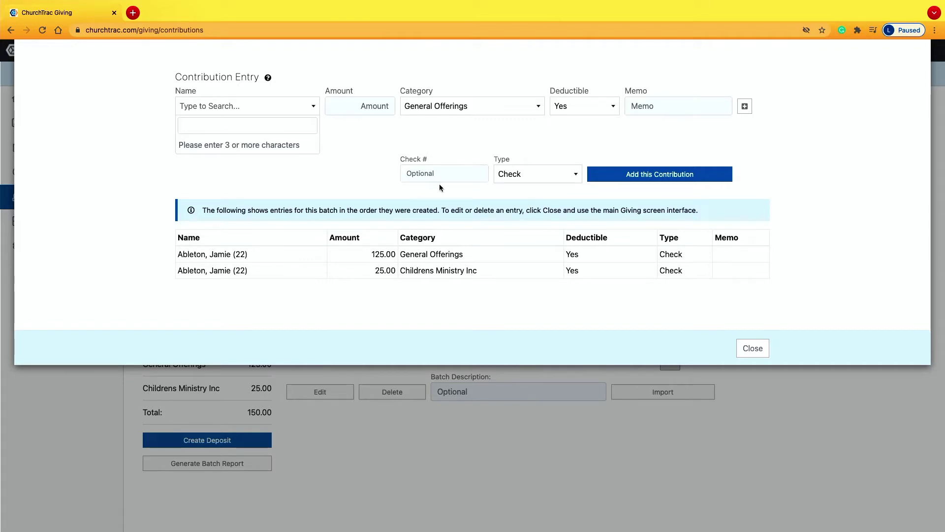
Try the Cash and Card payment types on the blank contribution entry and view the remaining type options.
left_click(447, 173)
left_click(544, 178)
left_click(524, 227)
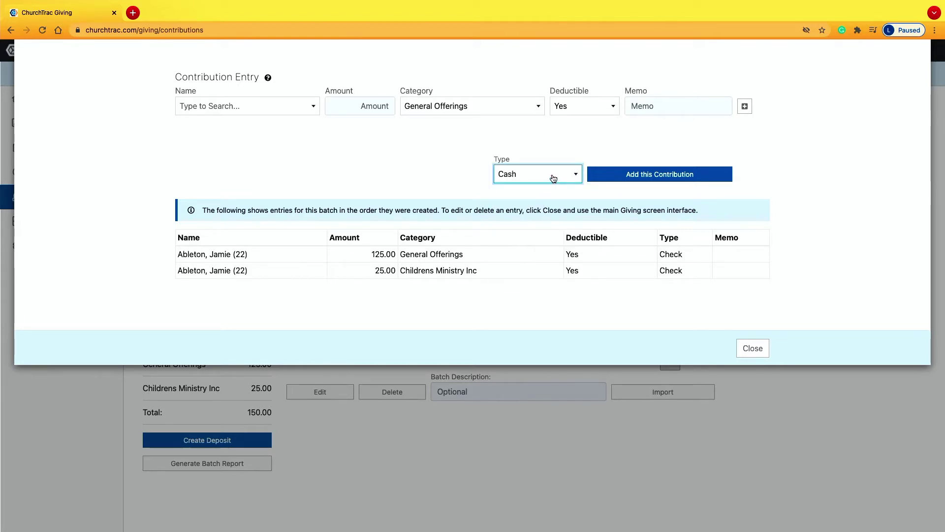
left_click(553, 176)
left_click(533, 246)
left_click(525, 184)
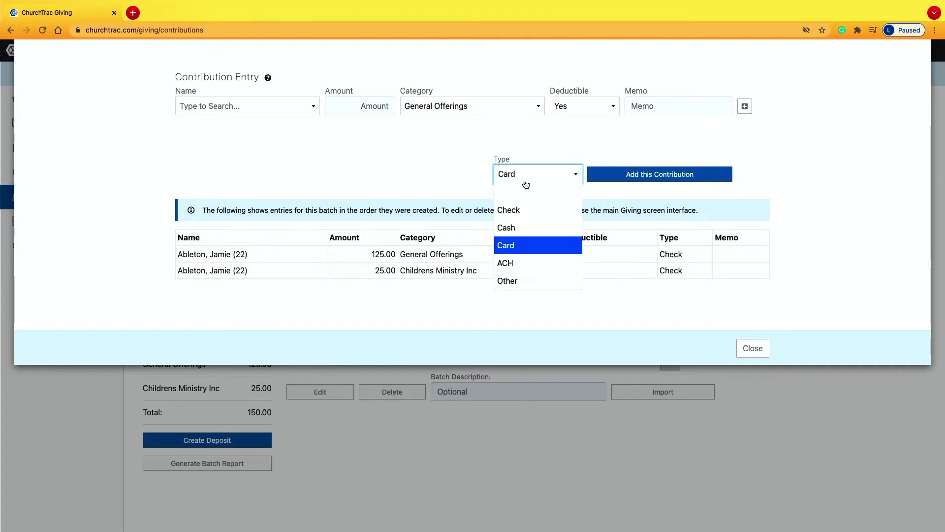
left_click(651, 292)
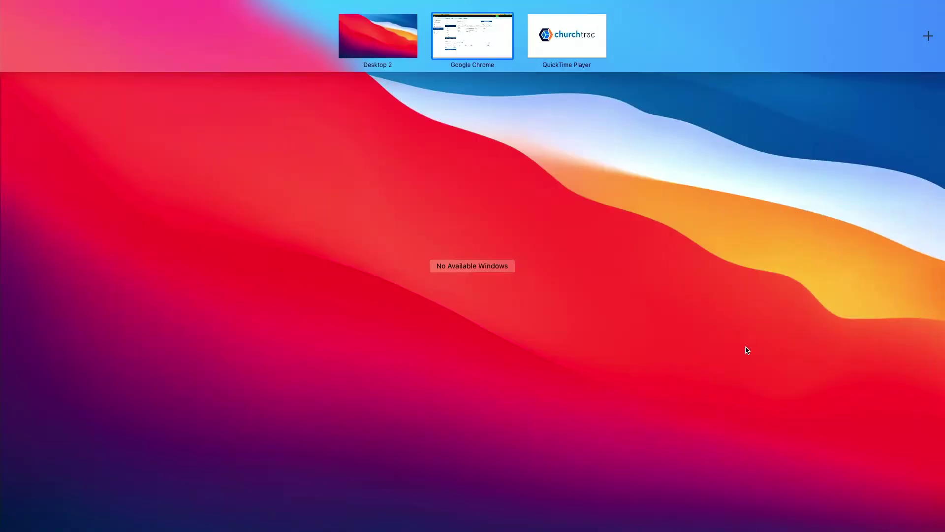
Switch back to the Google Chrome window and enlarge the contributions page by two zoom levels.
left_click(511, 55)
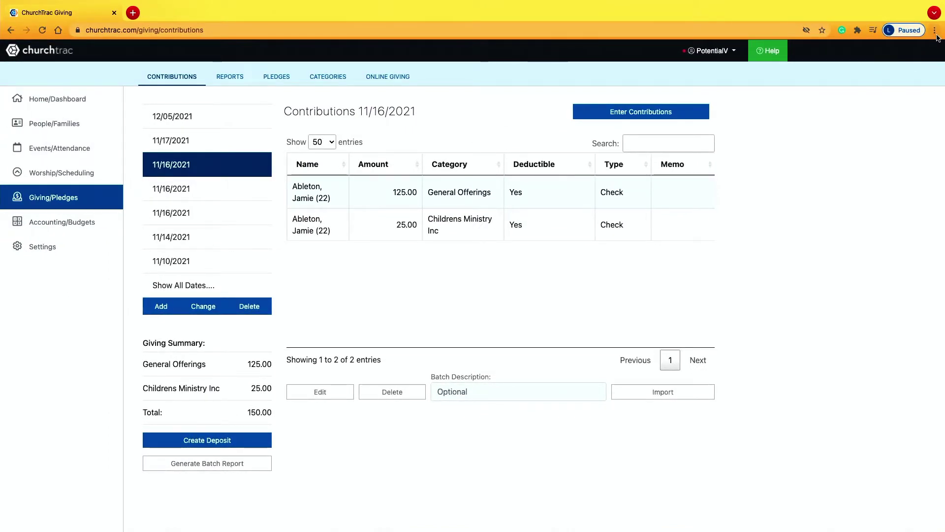
key("super+equal")
key("super+equal")
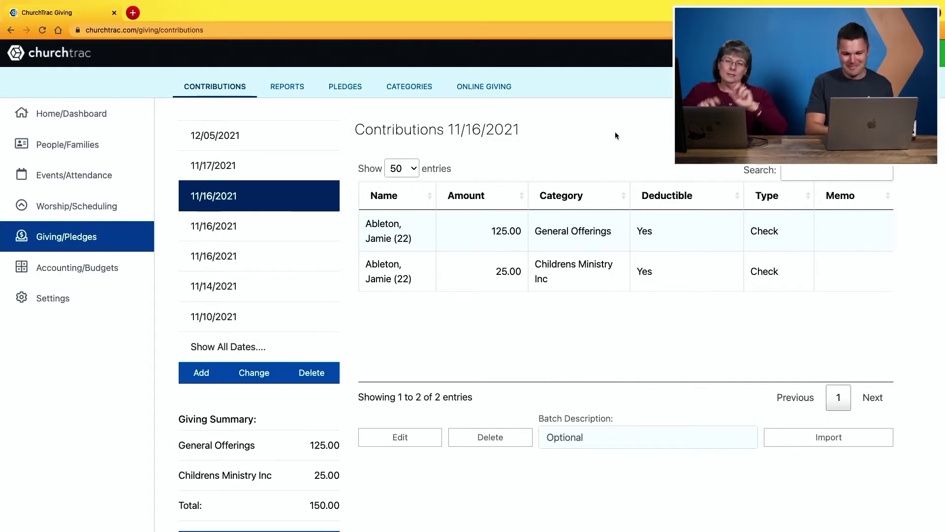
Start a new individual in the People list with first name "Plate" and last name "Offering".
left_click(88, 155)
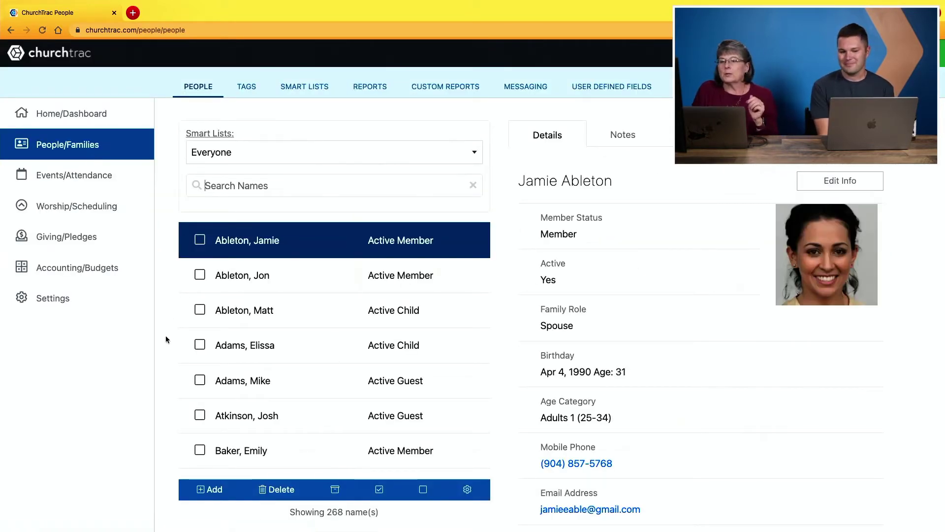
left_click(206, 490)
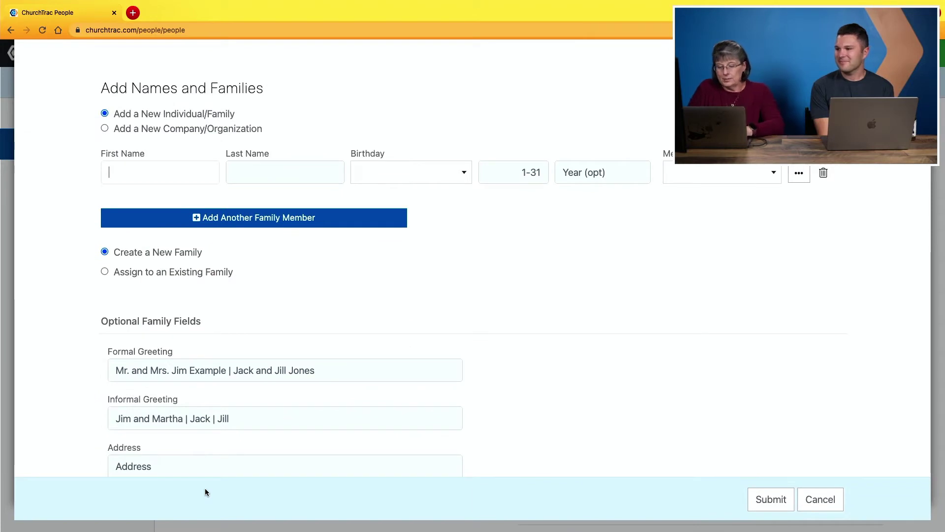
type("Plate")
key("Tab")
type("Offering")
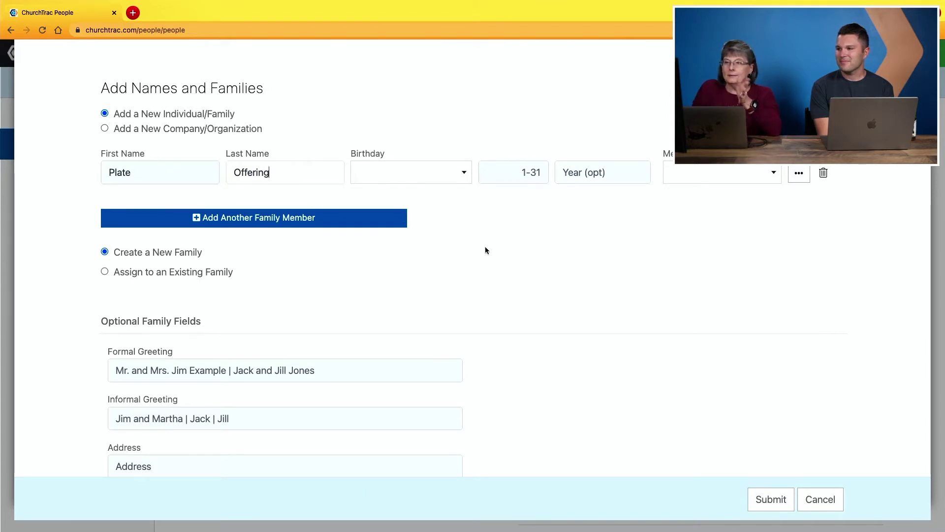
View the entry form for a new company or organization and return to the individual/family form.
left_click(105, 128)
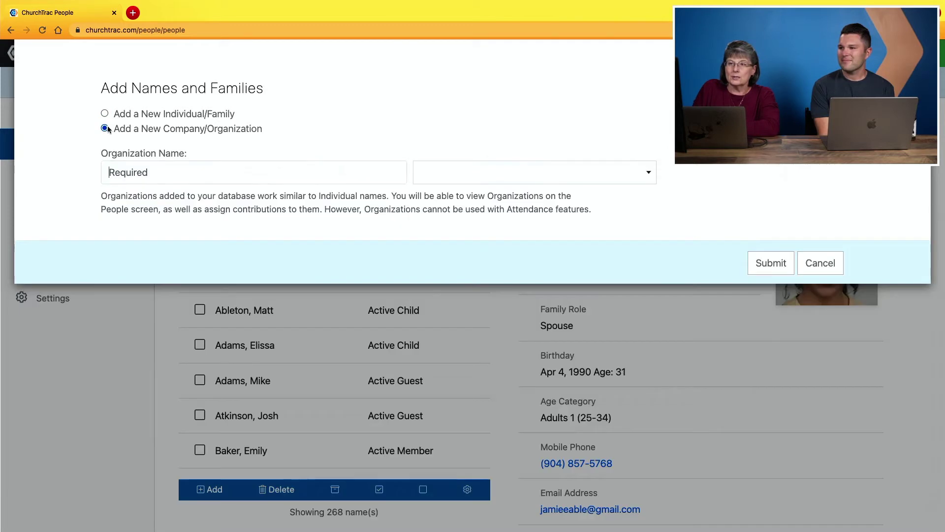
left_click(105, 114)
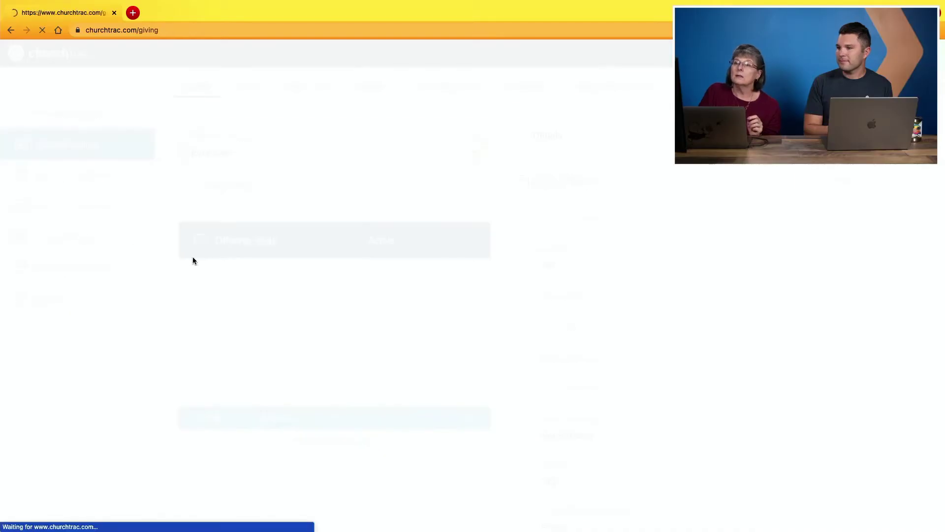
Open the 11/16/2021 batch with the single 100.00 check and start a contribution entry under the Plate Offering name.
left_click(249, 225)
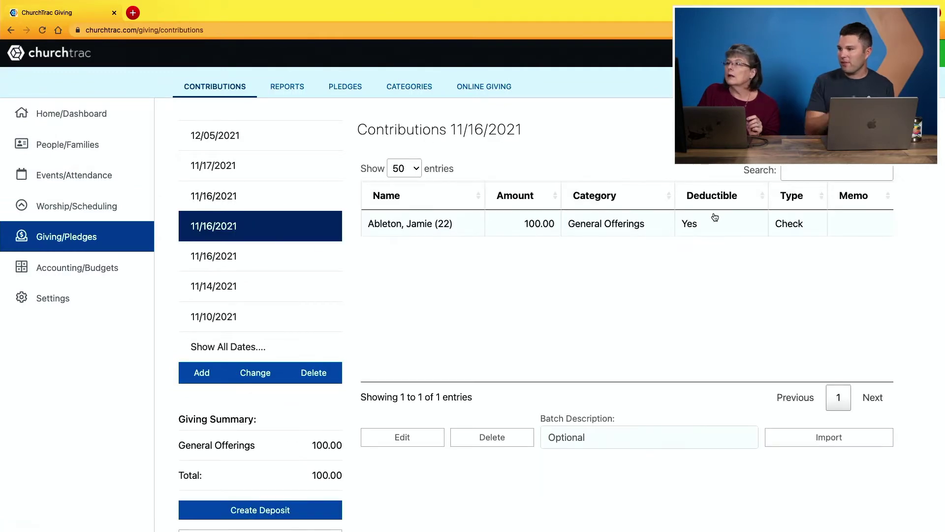
left_click(829, 129)
type("ol")
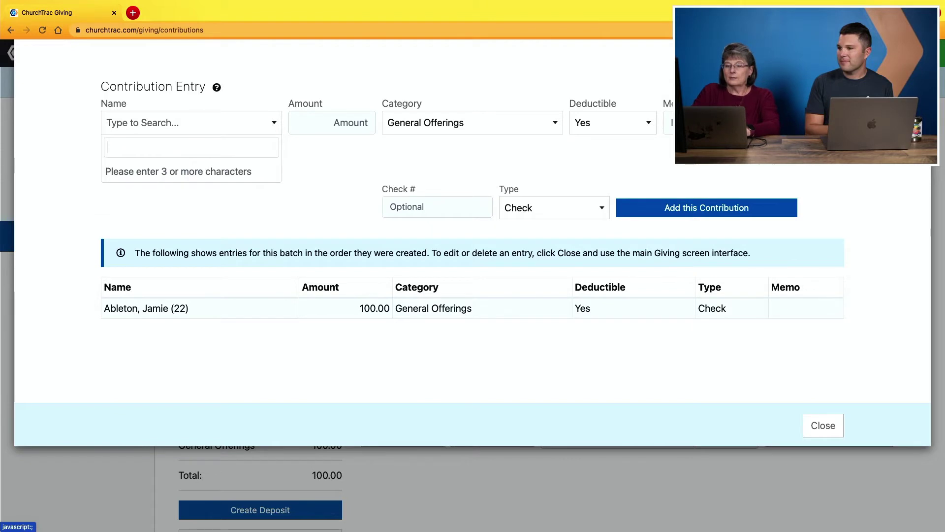
type("a")
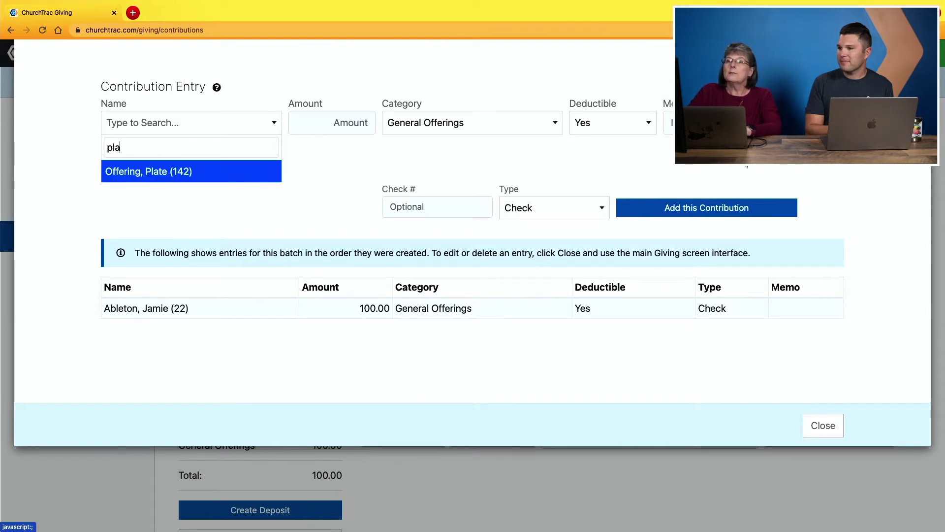
left_click(221, 181)
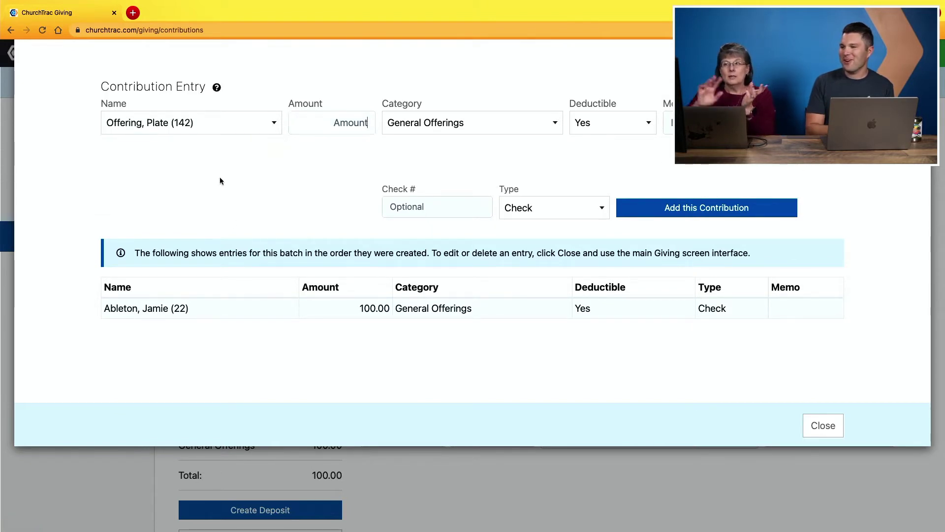
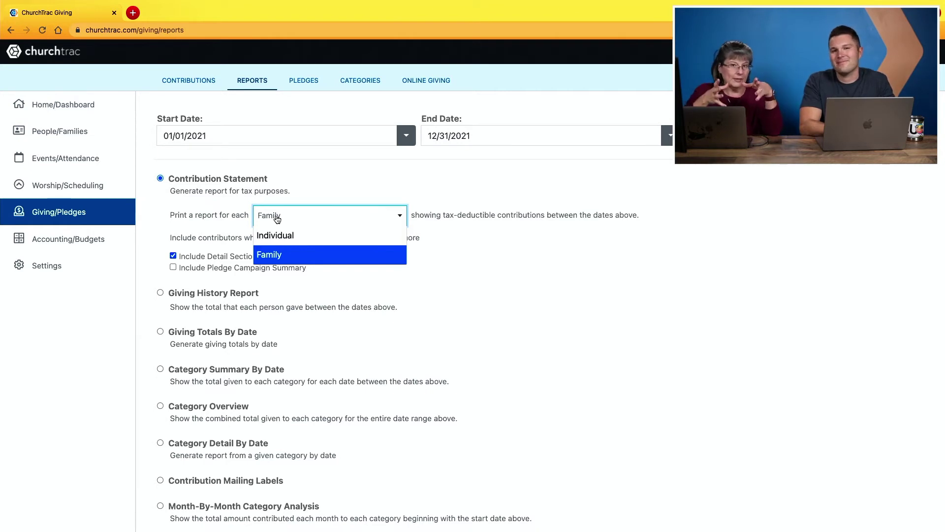
Generate 2021 contribution statements for each Family with single gifts of 0.01 or more, including the detail section and pledge campaign summary.
left_click(276, 253)
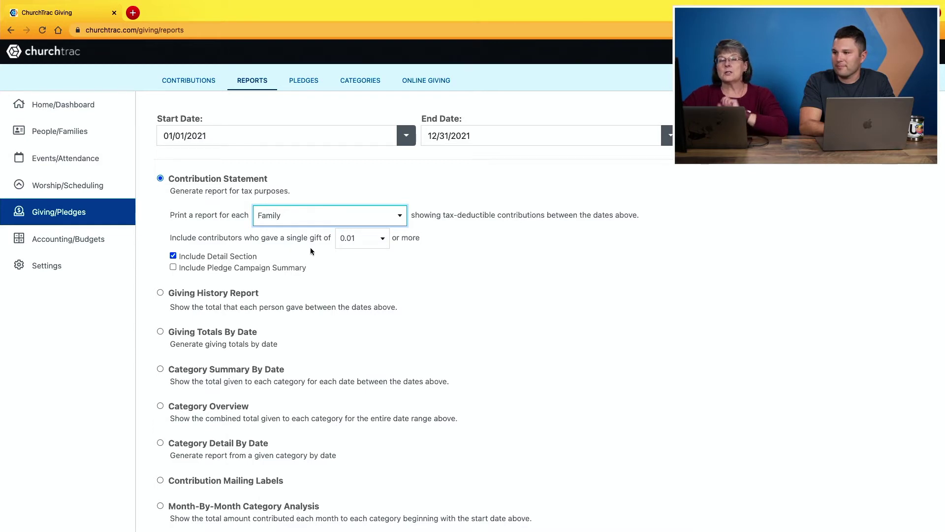
left_click(350, 240)
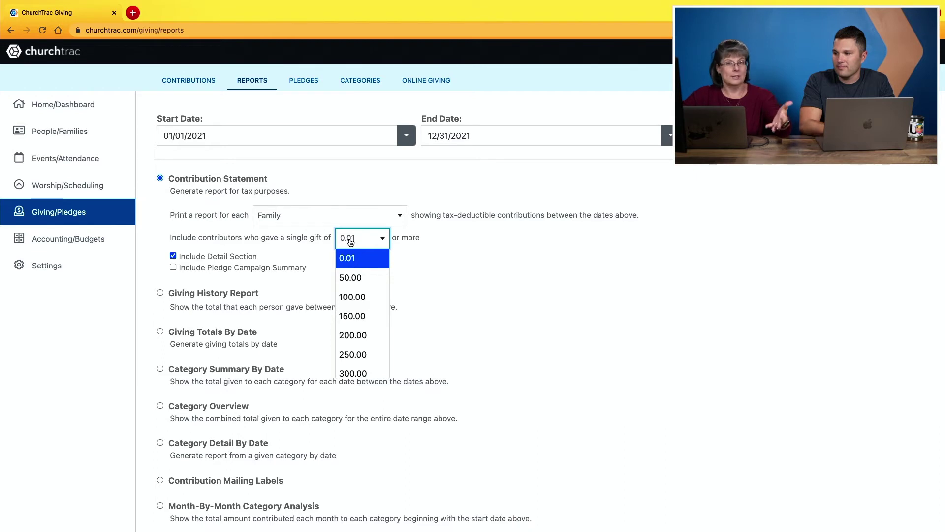
left_click(350, 241)
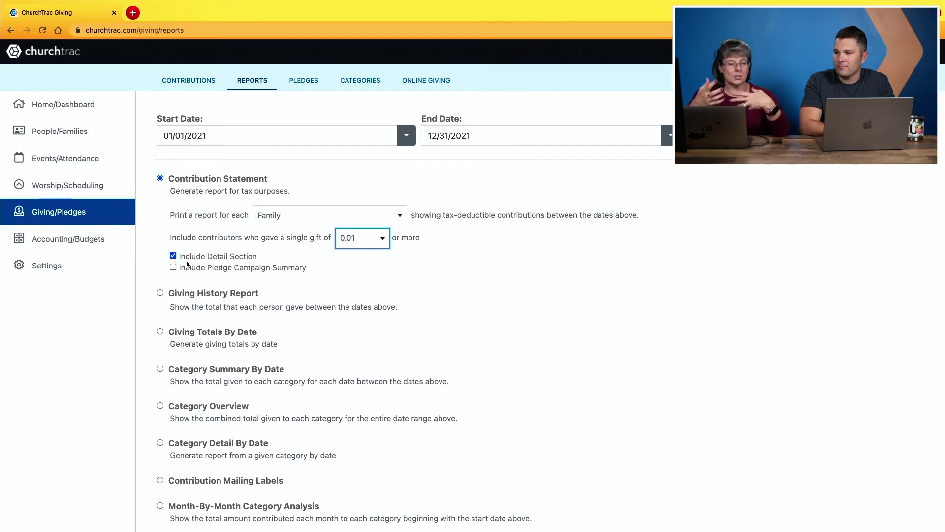
left_click(173, 267)
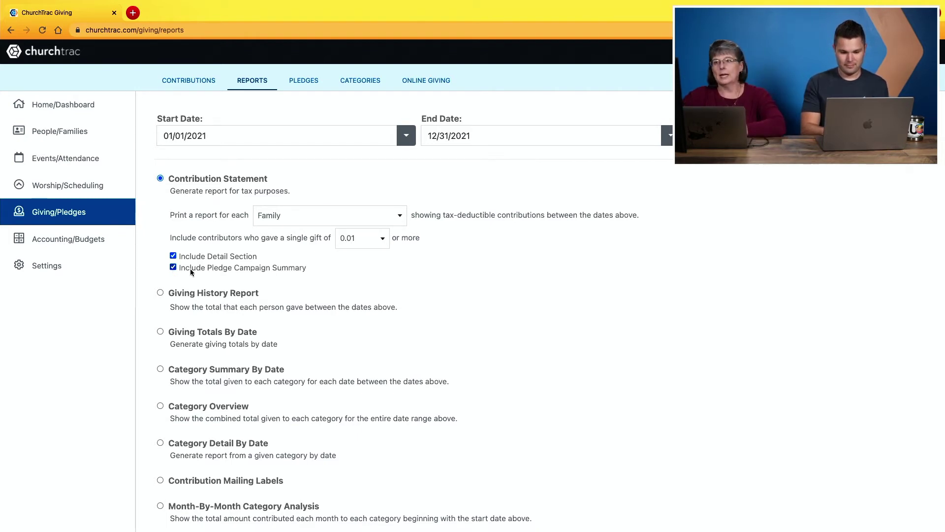
scroll(239, 284, "down", 3)
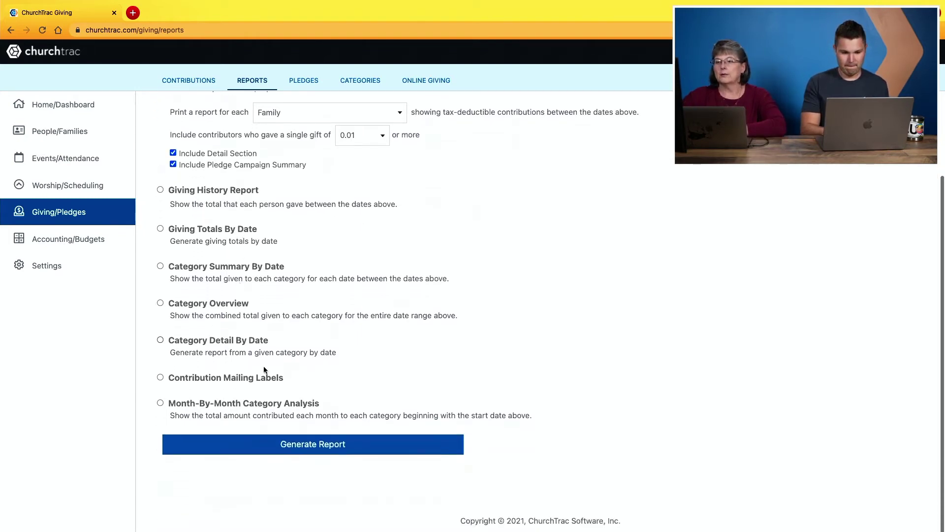
left_click(291, 445)
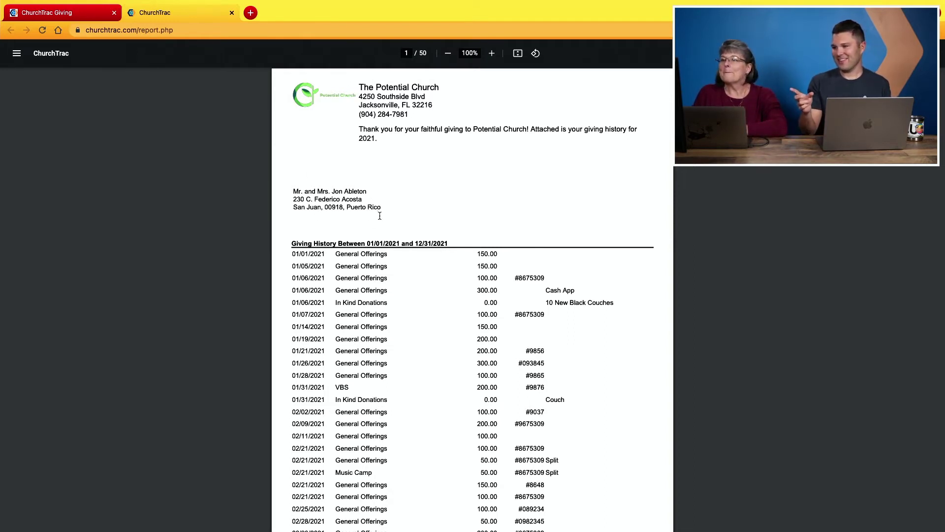
Examine the dated giving history in the first contribution statement, including the zero-amount entry for nursery paint.
scroll(454, 252, "down", 1)
scroll(454, 251, "down", 1)
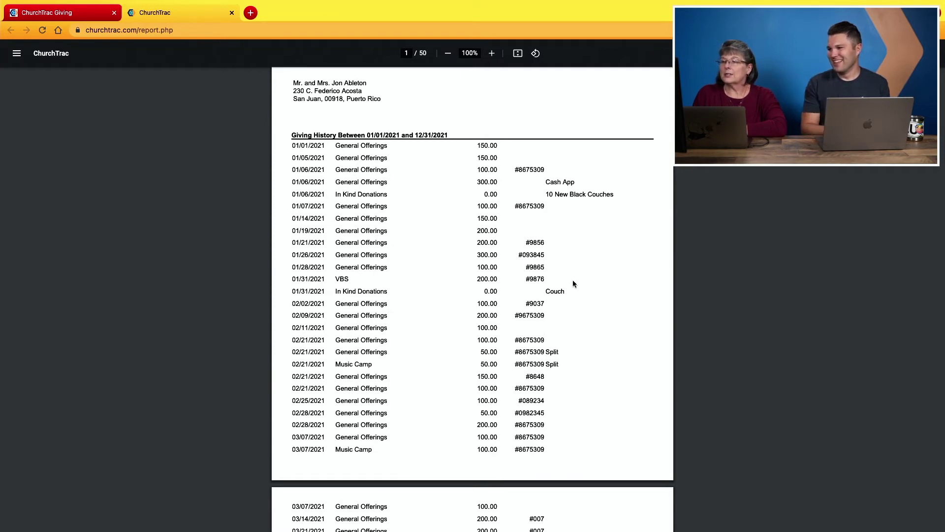
scroll(573, 283, "down", 2)
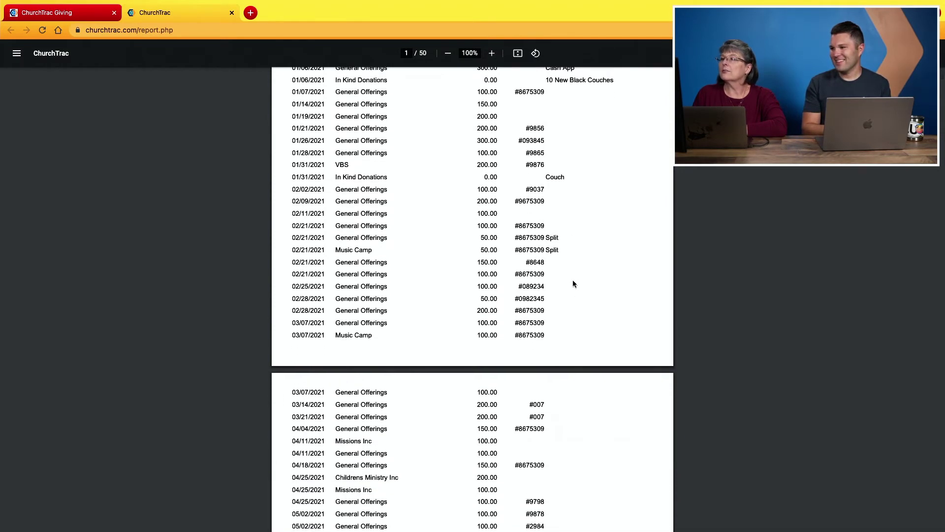
scroll(573, 284, "up", 1)
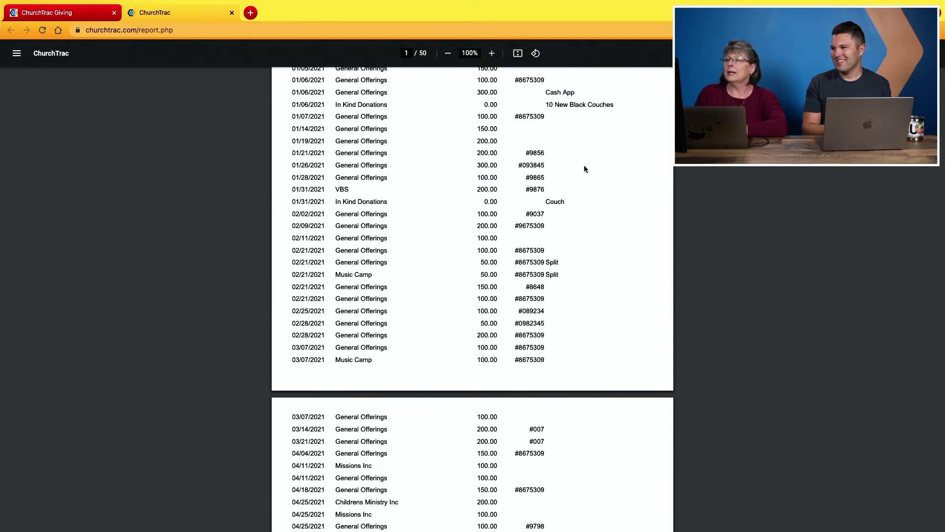
scroll(584, 169, "down", 5)
scroll(583, 182, "down", 2)
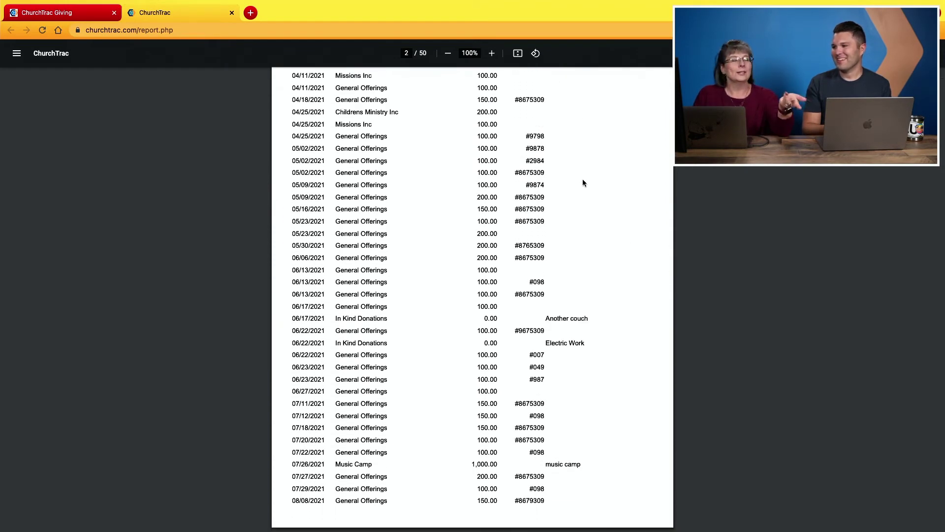
scroll(582, 183, "down", 3)
scroll(582, 183, "down", 8)
scroll(583, 182, "down", 1)
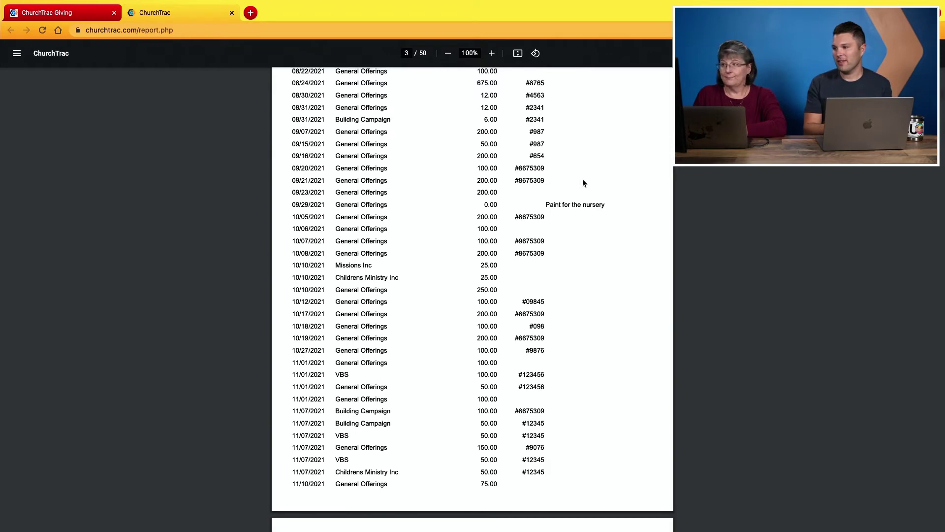
left_click_drag(482, 206, 510, 211)
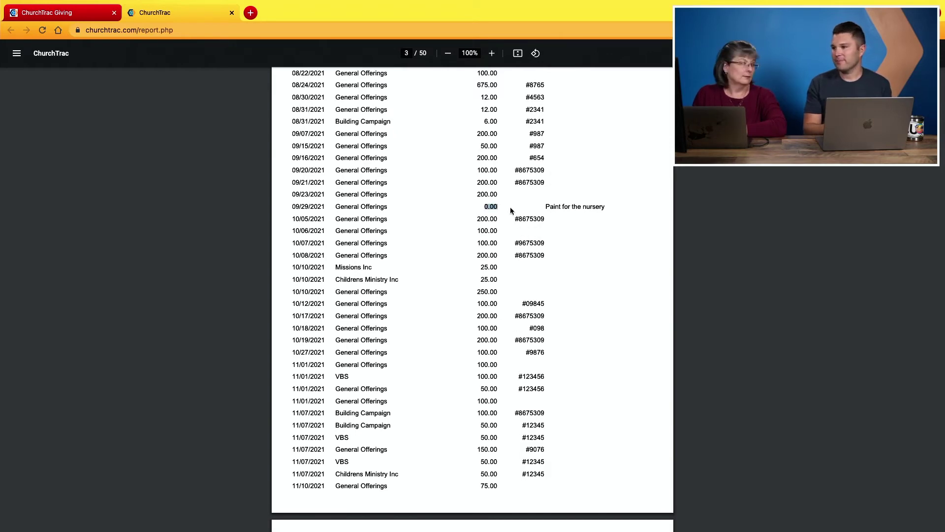
Review the giving summary by category and the pledge campaign summary at the end of the first statement.
scroll(510, 208, "down", 8)
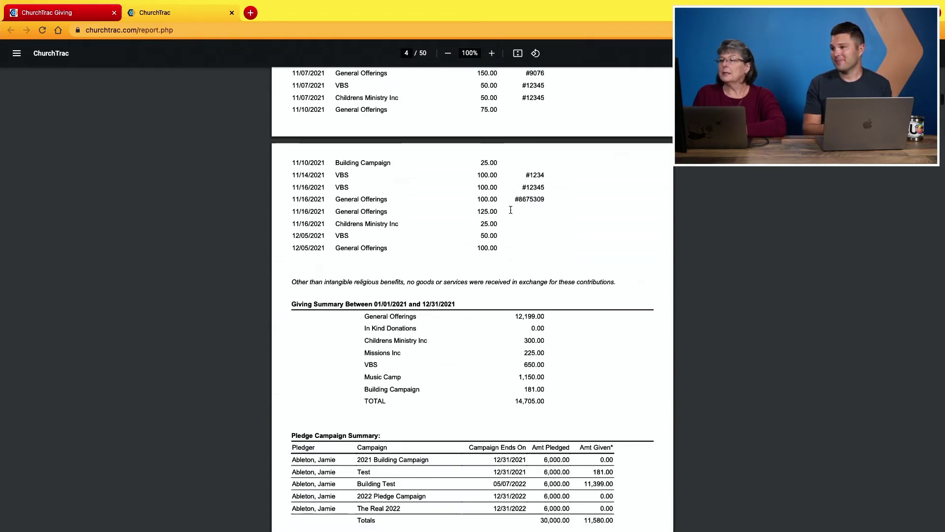
scroll(511, 209, "down", 1)
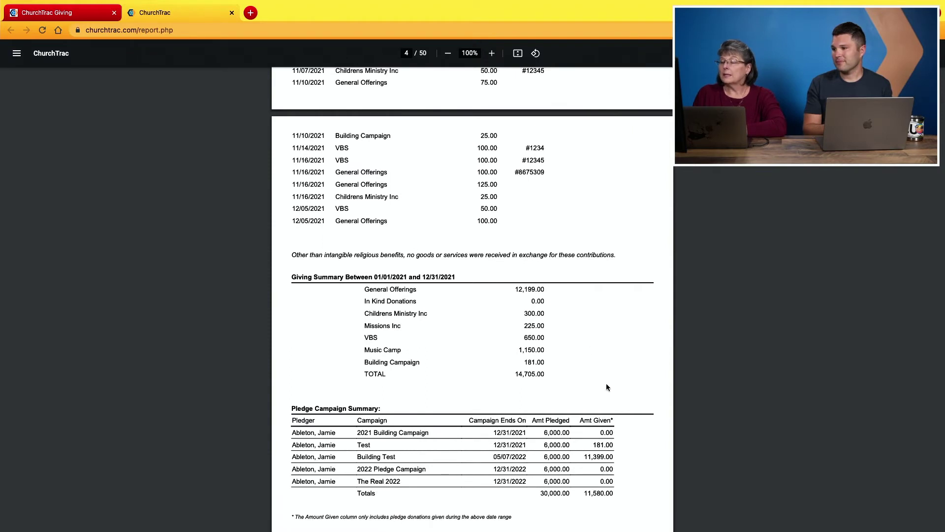
scroll(439, 370, "down", 1)
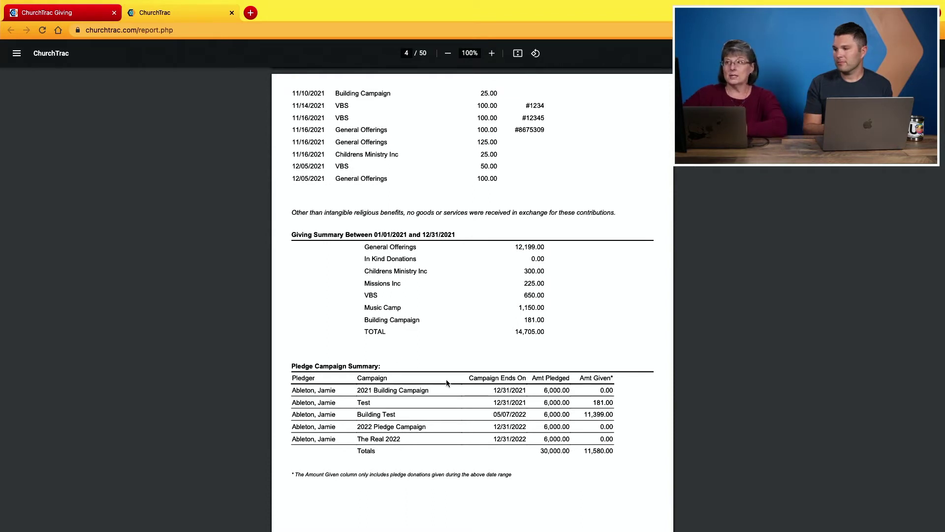
scroll(390, 228, "down", 5)
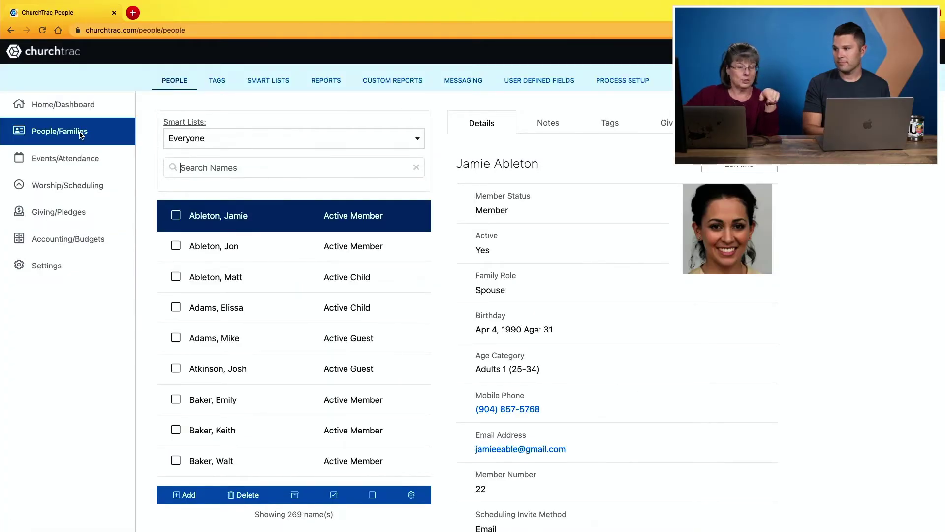
Check the first person in the People list and open the People reports limited to checked names.
left_click(325, 82)
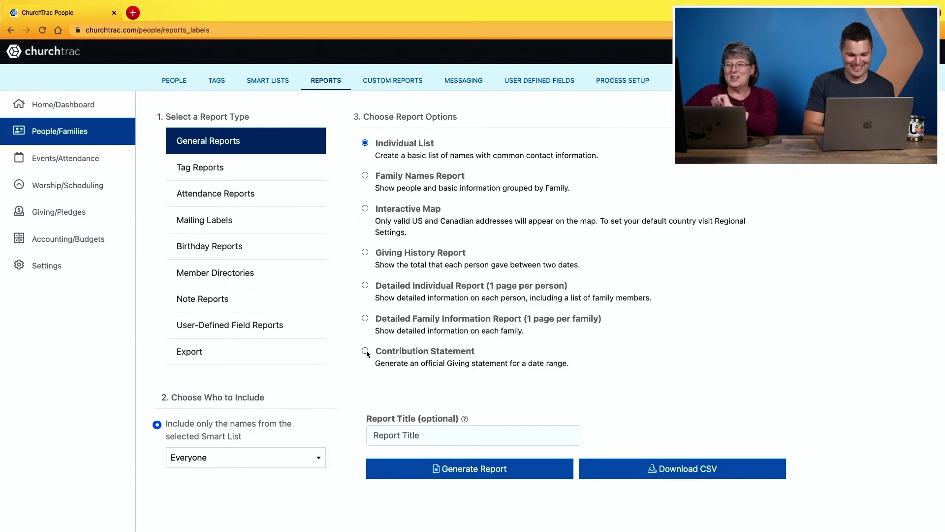
left_click(166, 80)
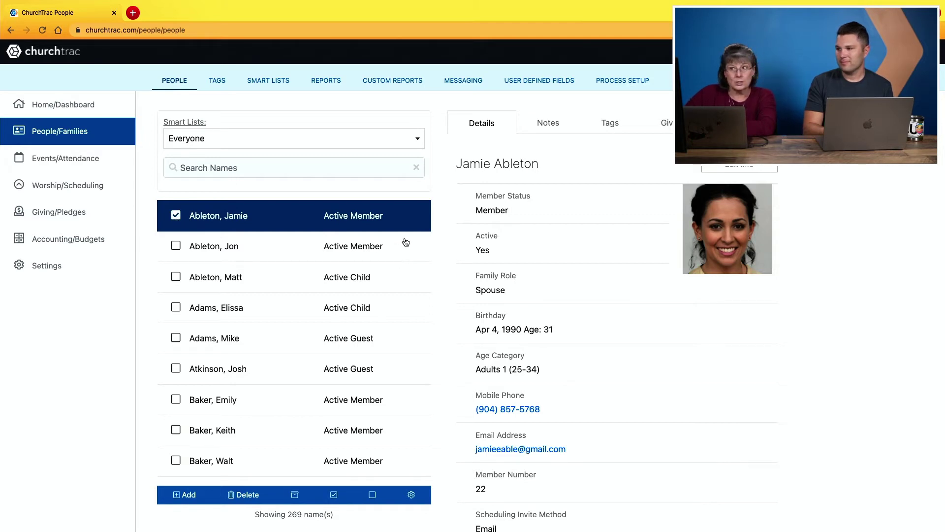
left_click(331, 83)
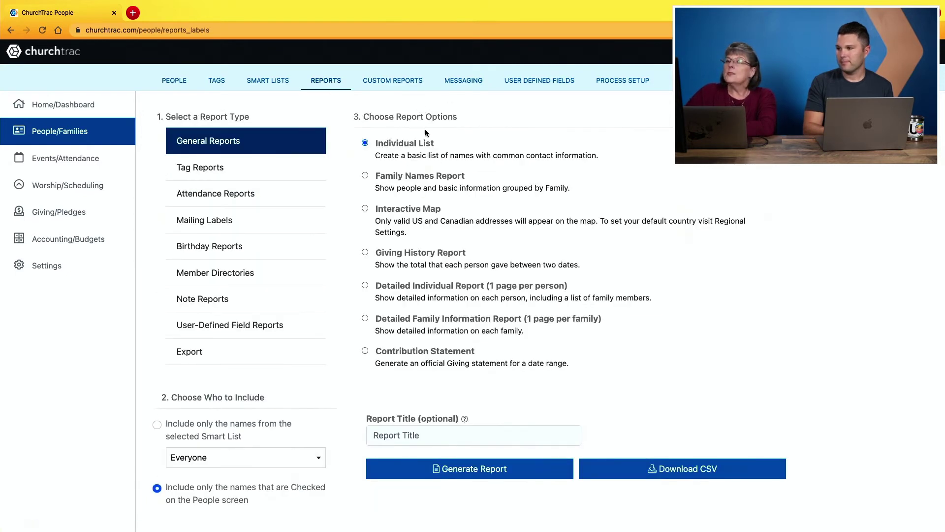
Choose the Contribution Statement report, view its delivery options but keep Print, and set it to one report per Individual.
left_click(365, 351)
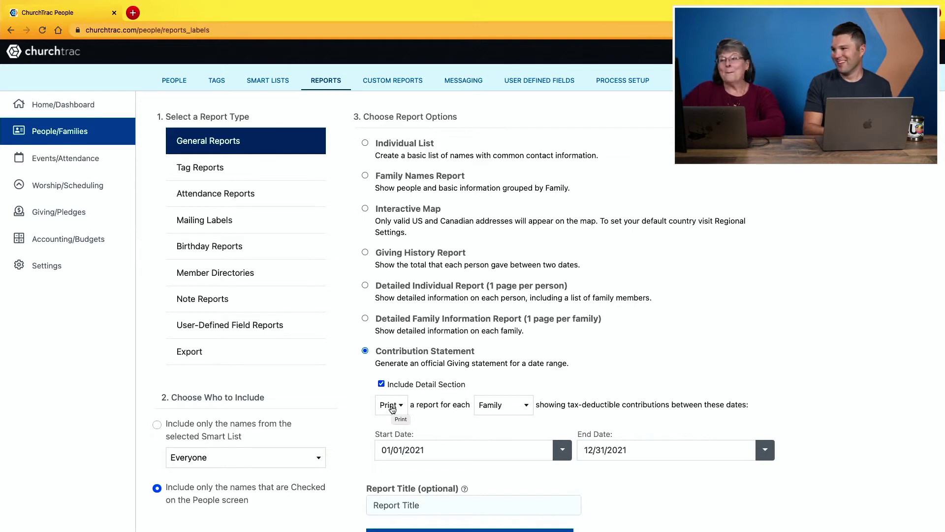
left_click(391, 406)
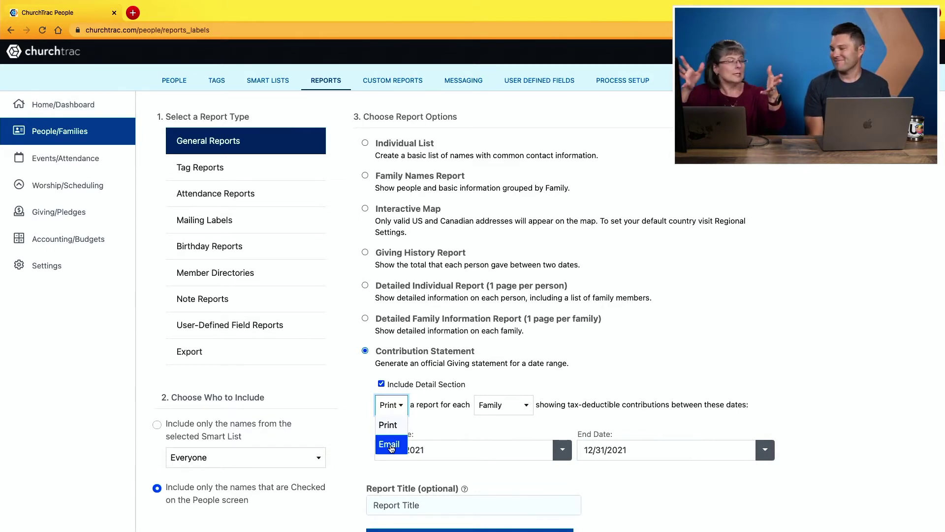
left_click(438, 428)
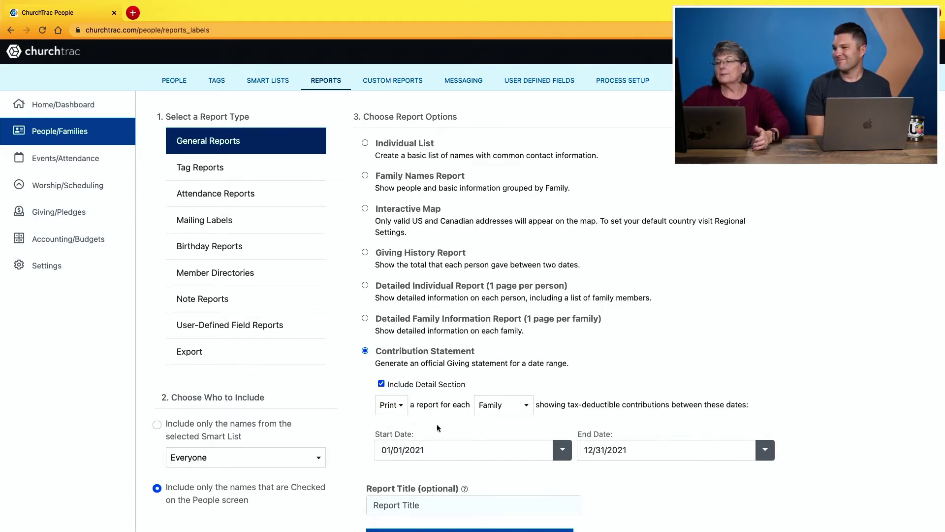
left_click(507, 412)
left_click(500, 425)
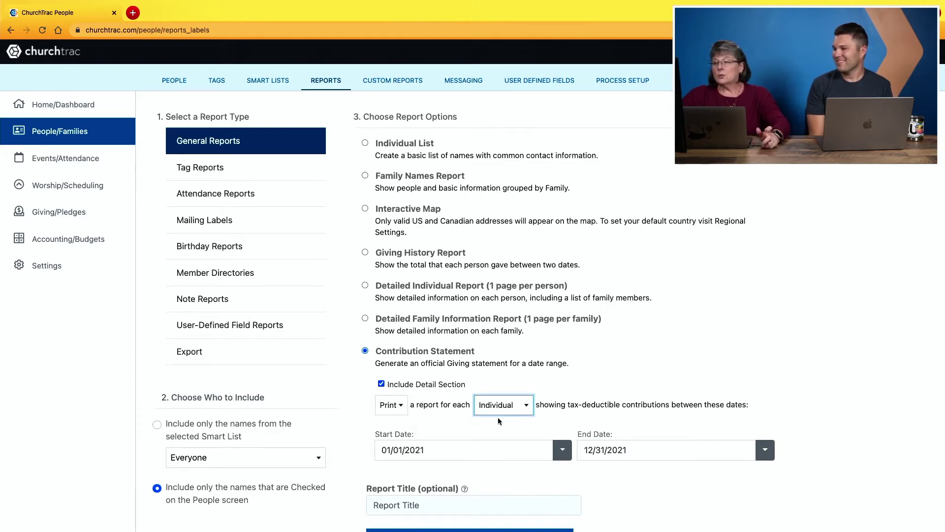
scroll(512, 419, "down", 3)
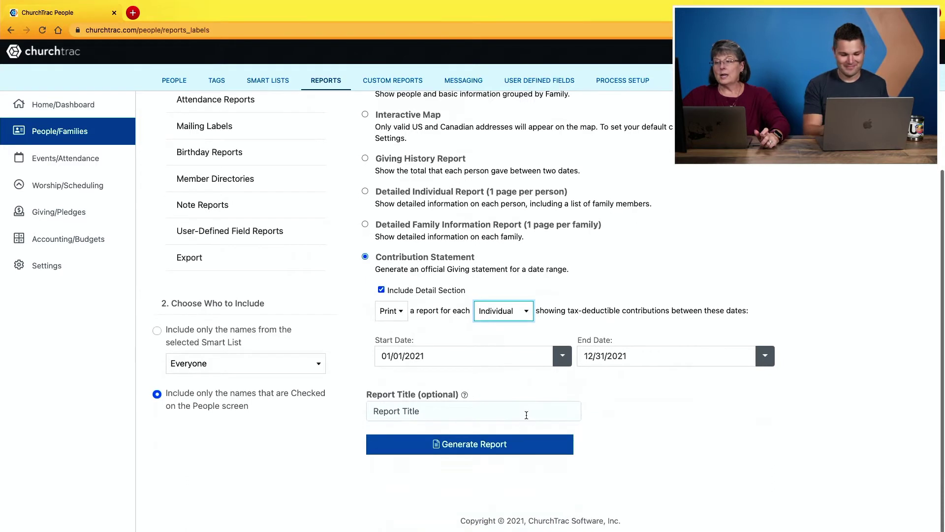